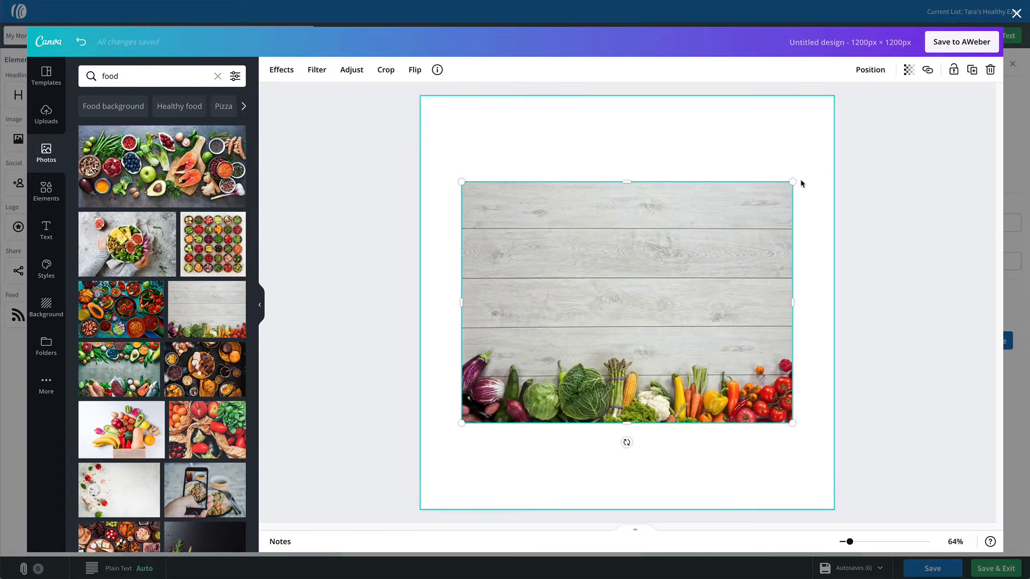
Enlarge and reposition the wooden-plank vegetable photo so it covers the whole square canvas, with the vegetables along the lower edge.
left_click_drag(793, 183, 711, 248)
left_click_drag(864, 138, 948, 77)
left_click_drag(836, 166, 744, 219)
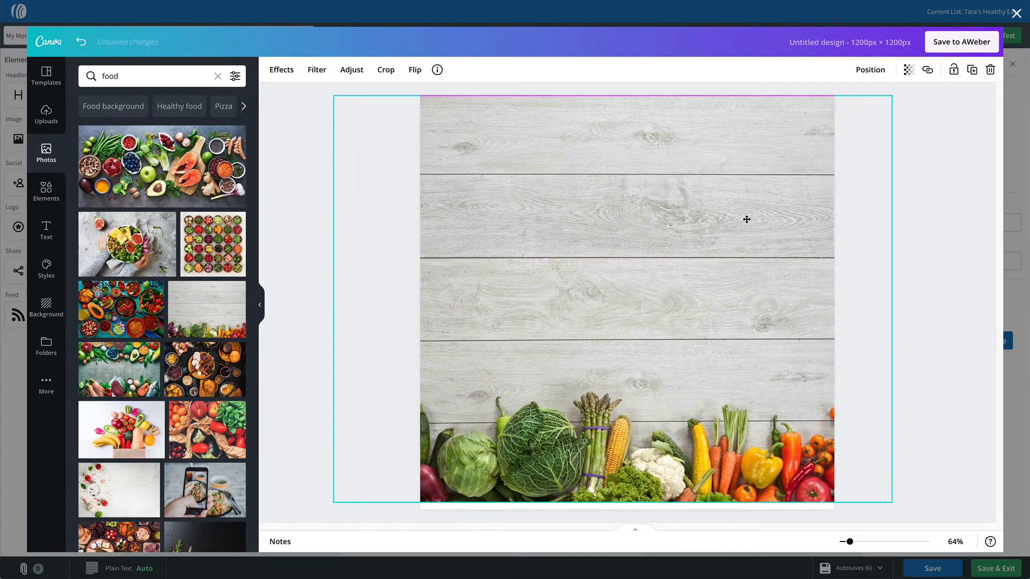
left_click_drag(905, 516, 915, 519)
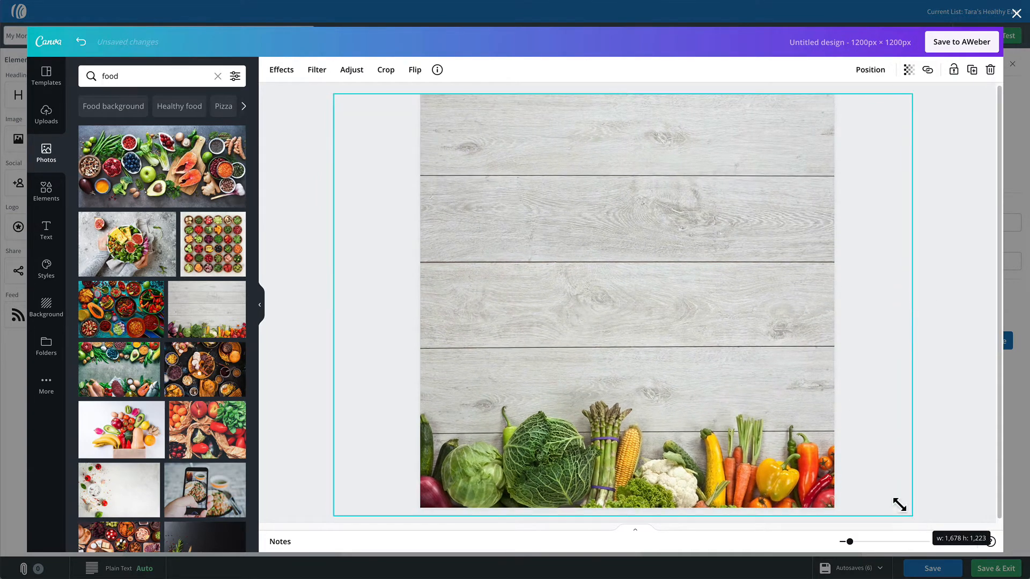
mouse_move(722, 384)
left_mouse_down()
mouse_move(713, 384)
mouse_move(721, 384)
left_mouse_up()
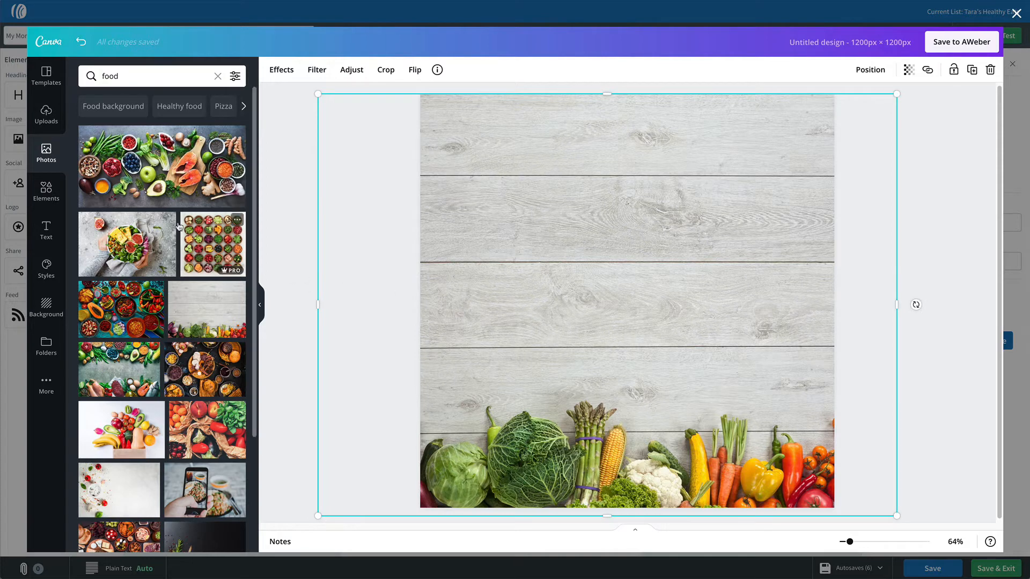
Add the uploaded Tara's Healthy Eats logo, enlarge it and centre it above the vegetables.
left_click(57, 129)
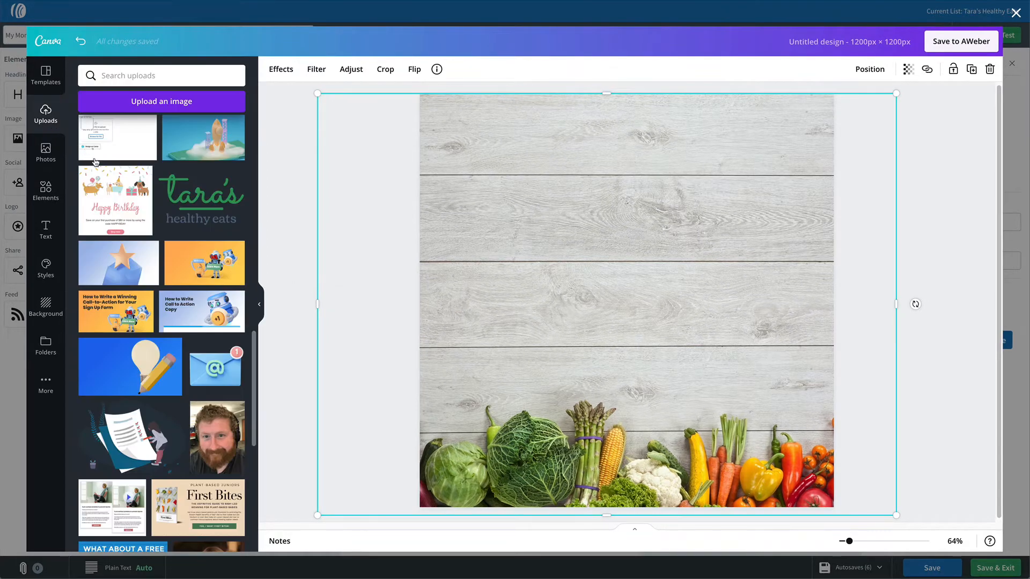
left_click(209, 216)
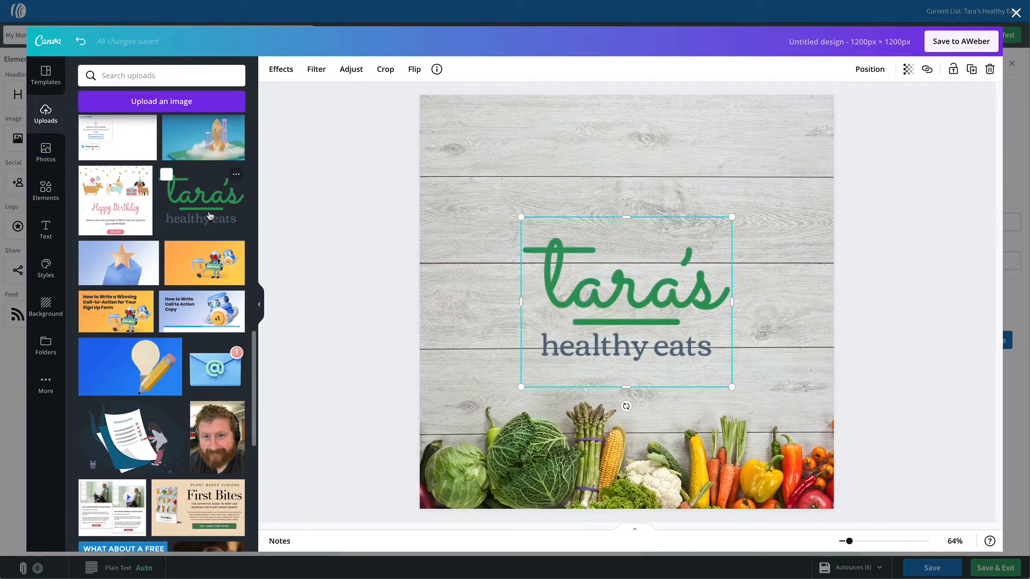
left_click_drag(675, 291, 674, 234)
left_click_drag(732, 162, 848, 102)
left_click_drag(757, 197, 704, 240)
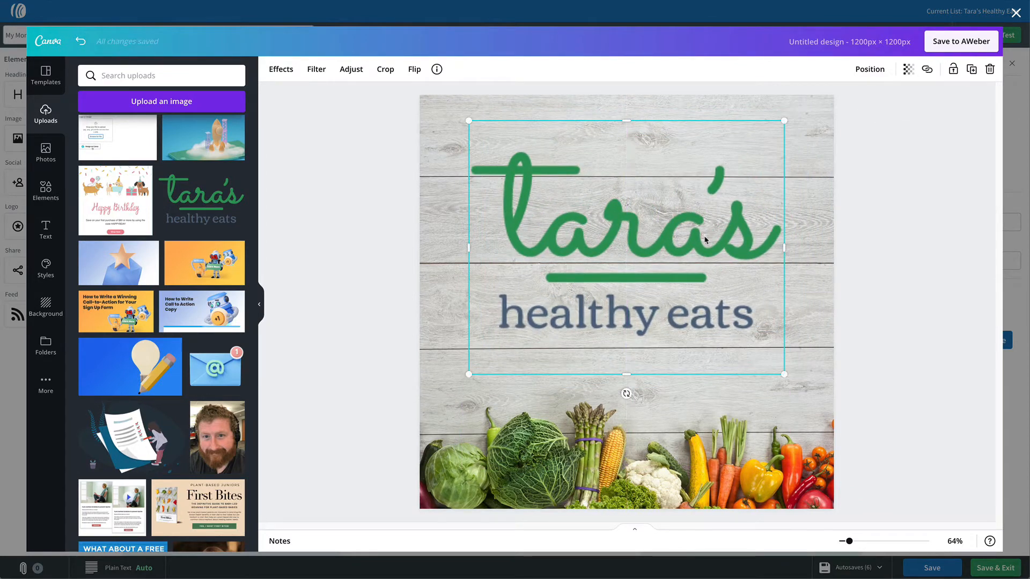
left_click(856, 247)
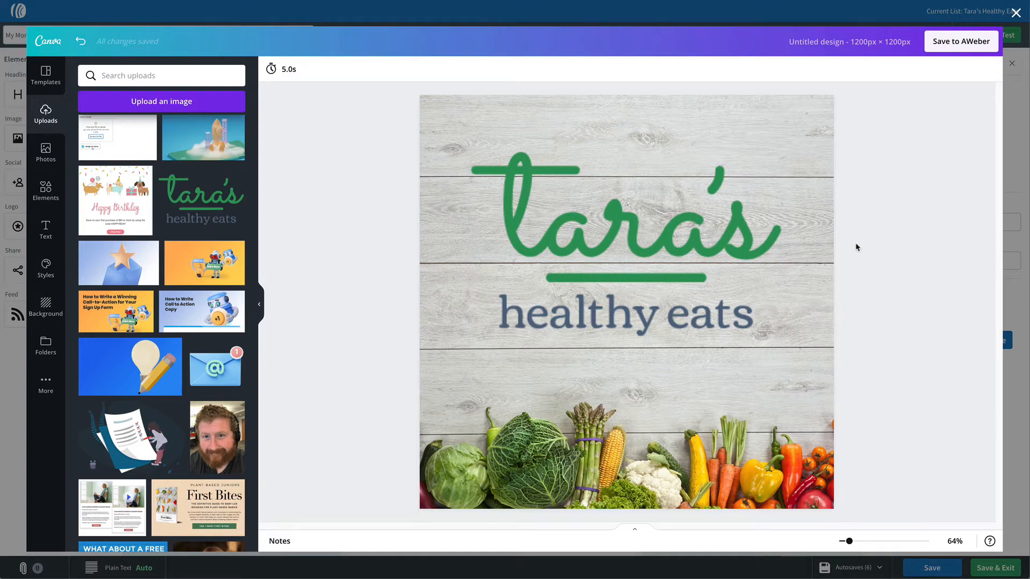
Save the square design to AWeber and shrink the inserted newsletter image to about 318 × 318 px.
left_click(960, 48)
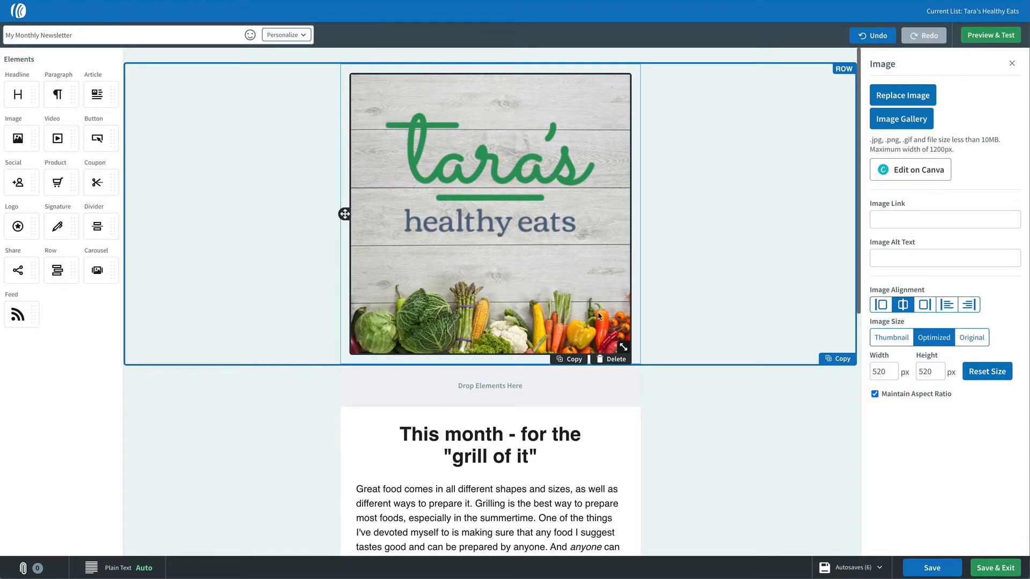
left_click_drag(623, 347, 519, 239)
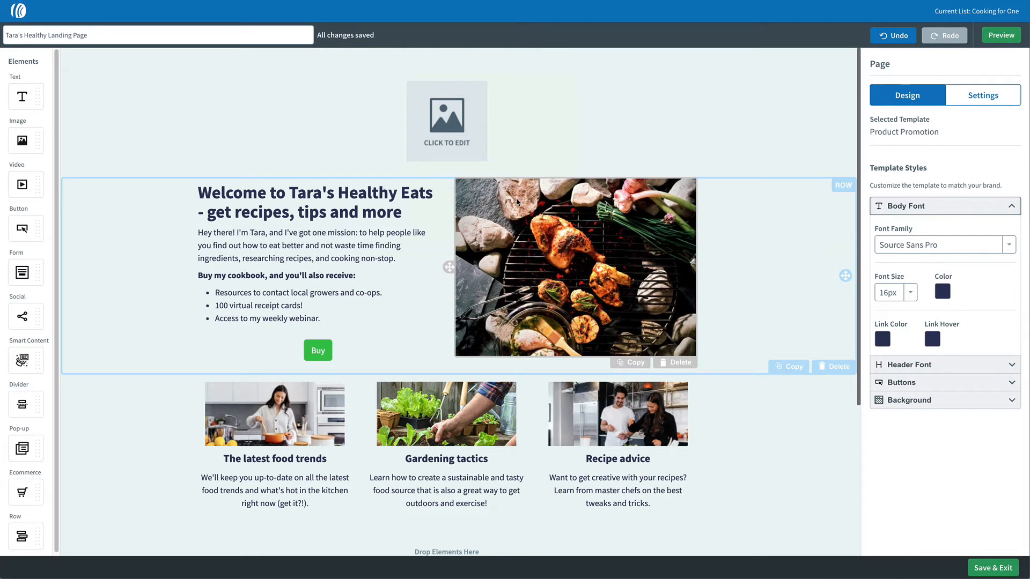
Start a Header-format Canva design for the empty image placeholder above the landing page's welcome section.
left_click(455, 120)
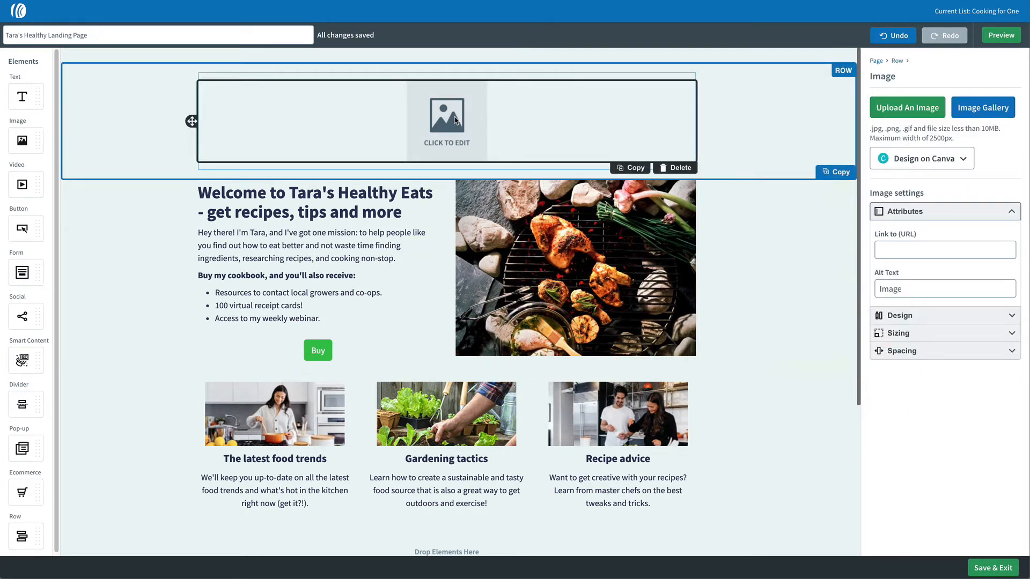
left_click(968, 160)
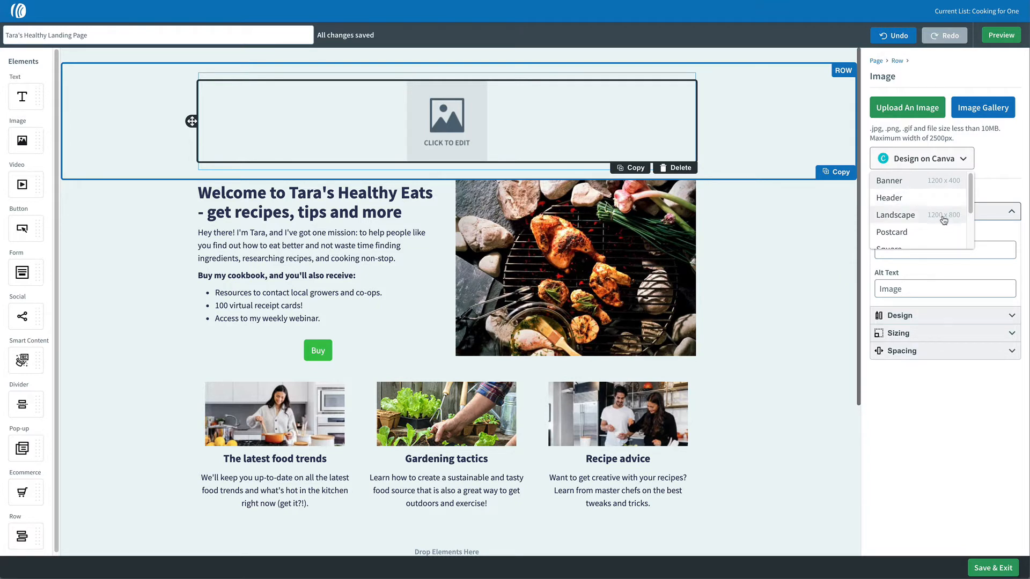
left_click(913, 200)
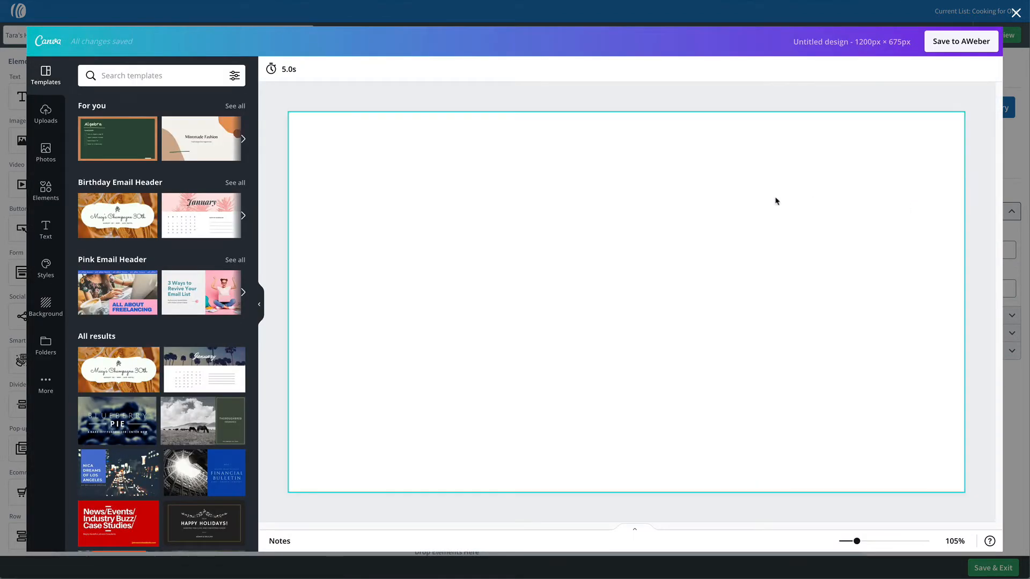
Search the photo library for "food" and add the light photo with tomatoes, basil and a bowl of salt.
left_click(49, 152)
left_click(108, 78)
type("food")
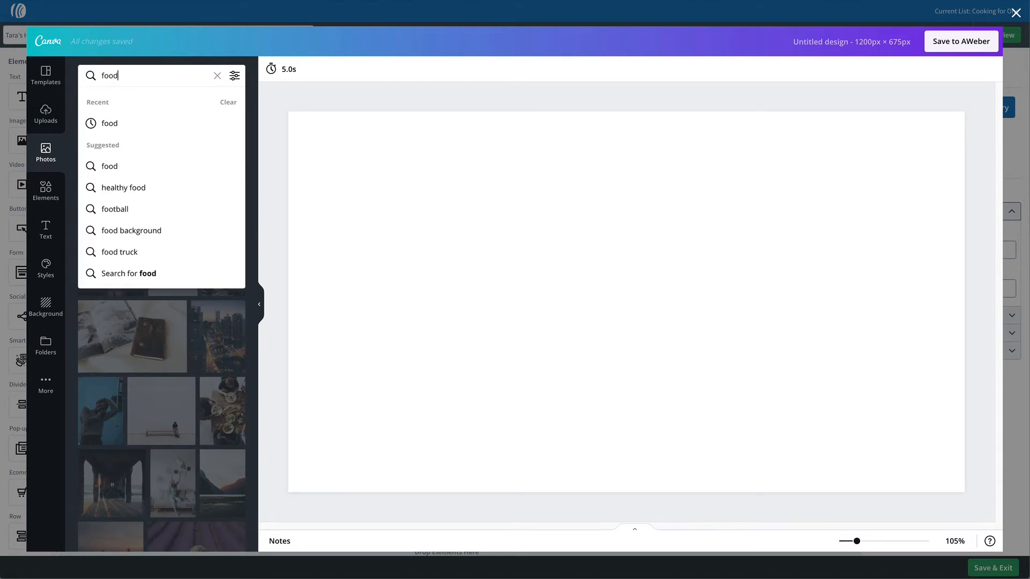
key("Return")
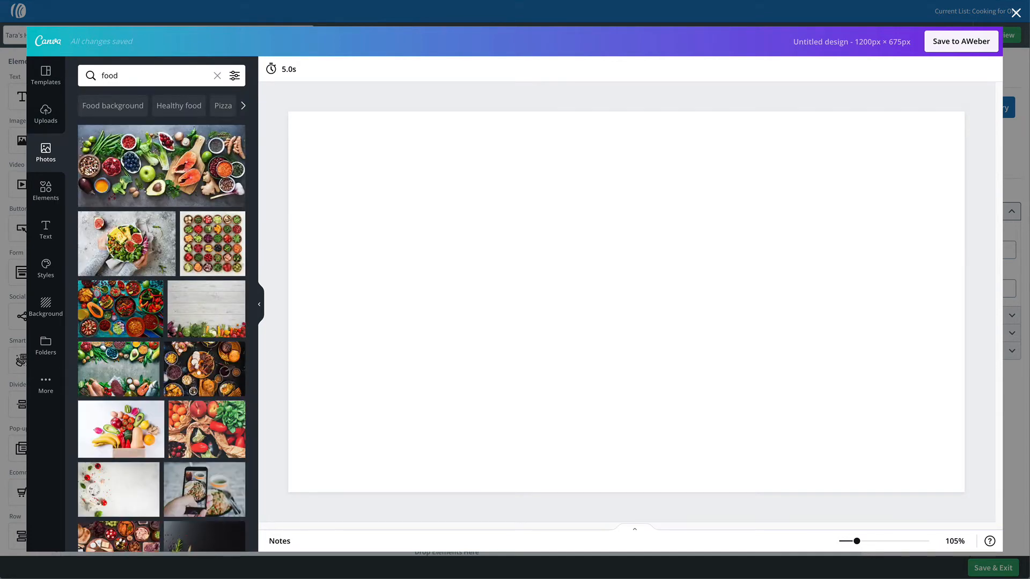
scroll(159, 193, "down", 5)
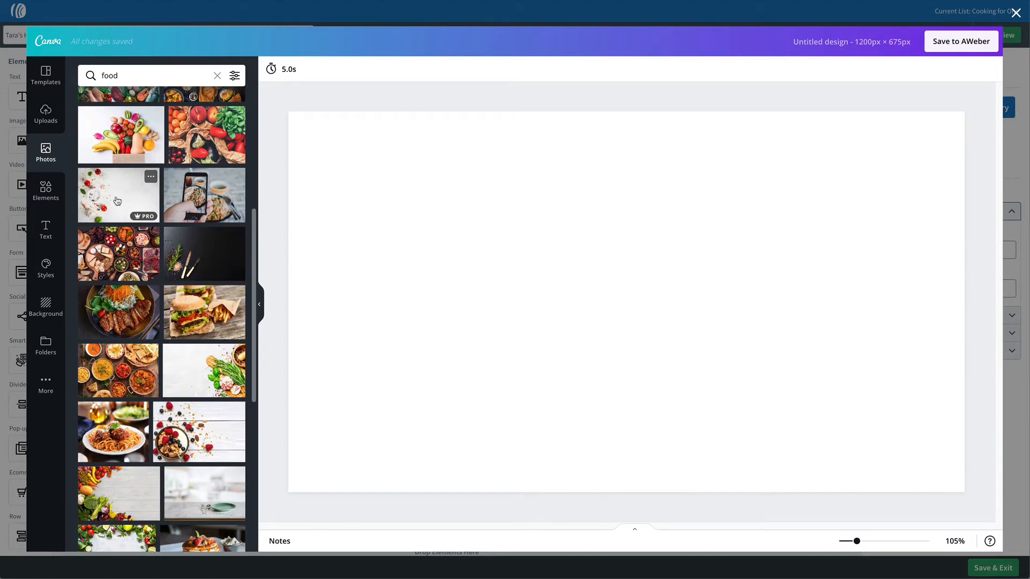
left_click(117, 200)
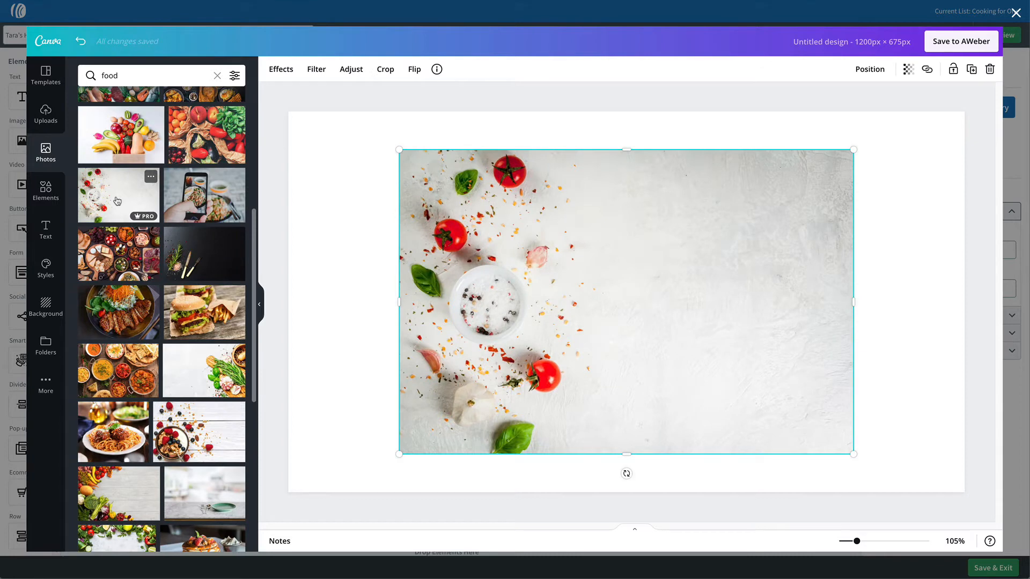
Enlarge and reposition the tomato and basil photo so it covers the whole header canvas.
left_click_drag(853, 151, 1004, 113)
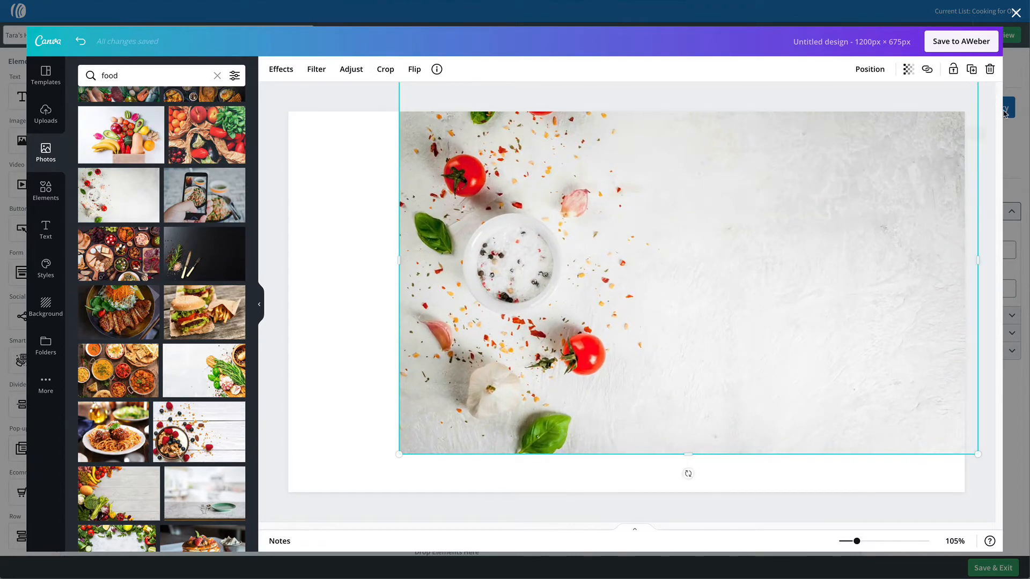
left_click_drag(897, 177, 779, 218)
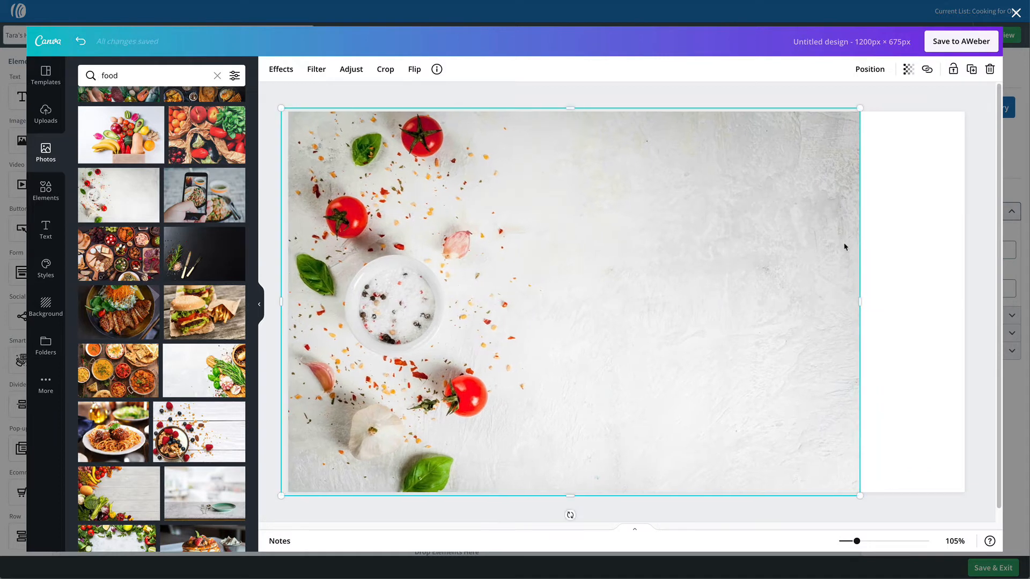
left_click_drag(869, 307, 991, 305)
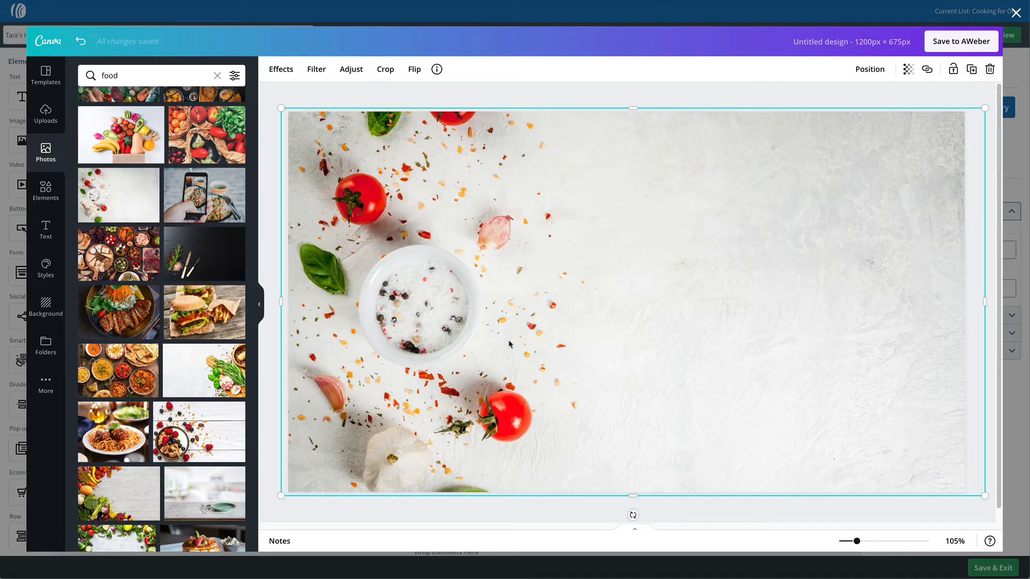
Place the uploaded Tara's Healthy Eats logo, enlarged, over the photo's blank area beside the ingredients, and save the design to AWeber.
left_click(46, 115)
left_click(215, 208)
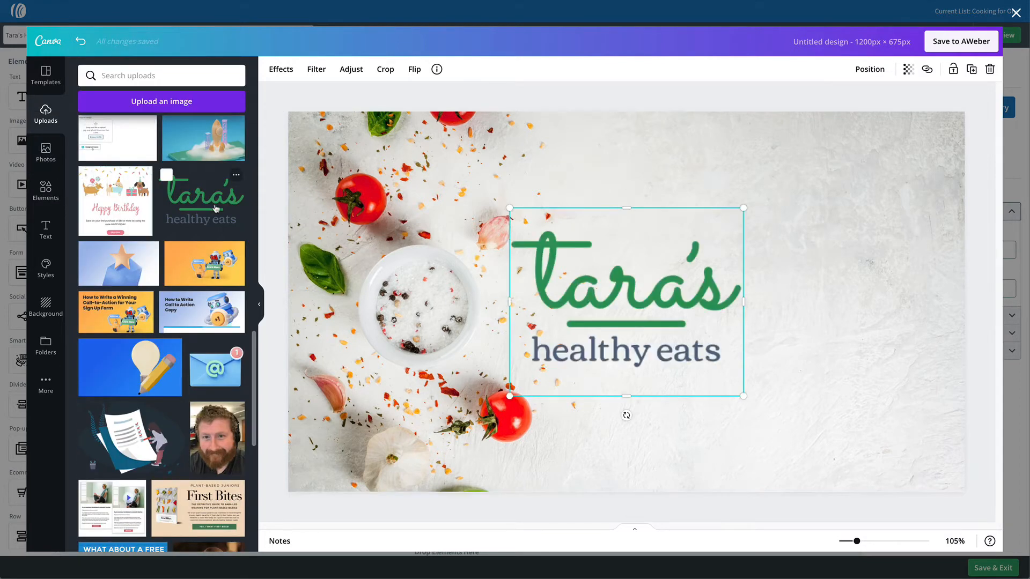
left_click_drag(670, 305, 756, 312)
left_click_drag(830, 215, 935, 140)
left_click_drag(848, 255, 859, 274)
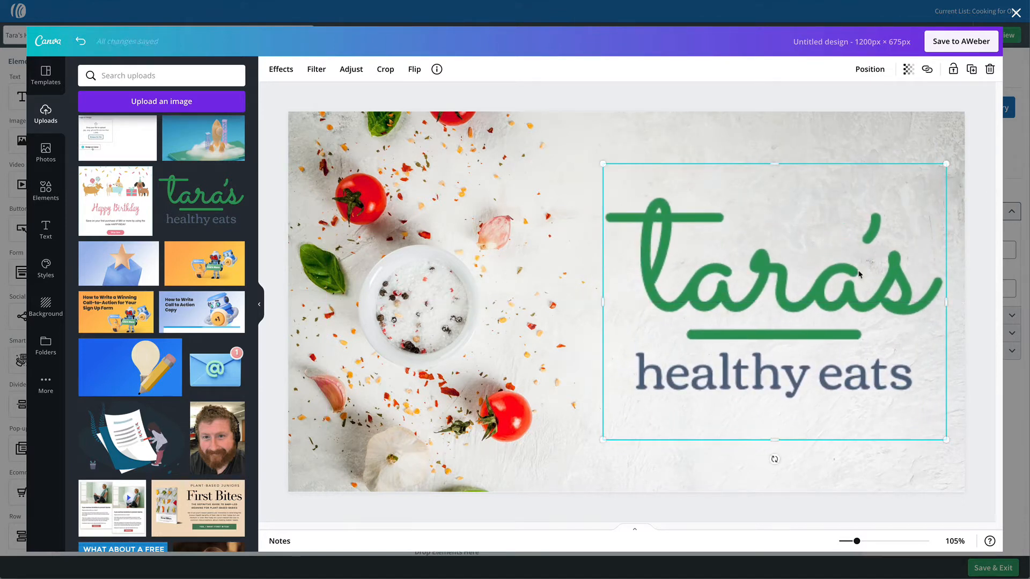
left_click(982, 274)
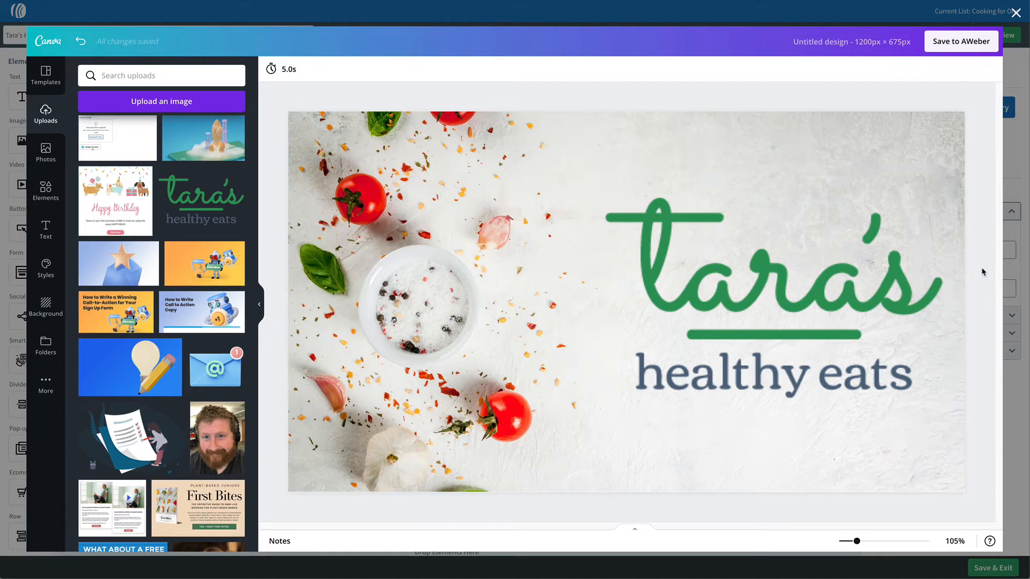
left_click(976, 49)
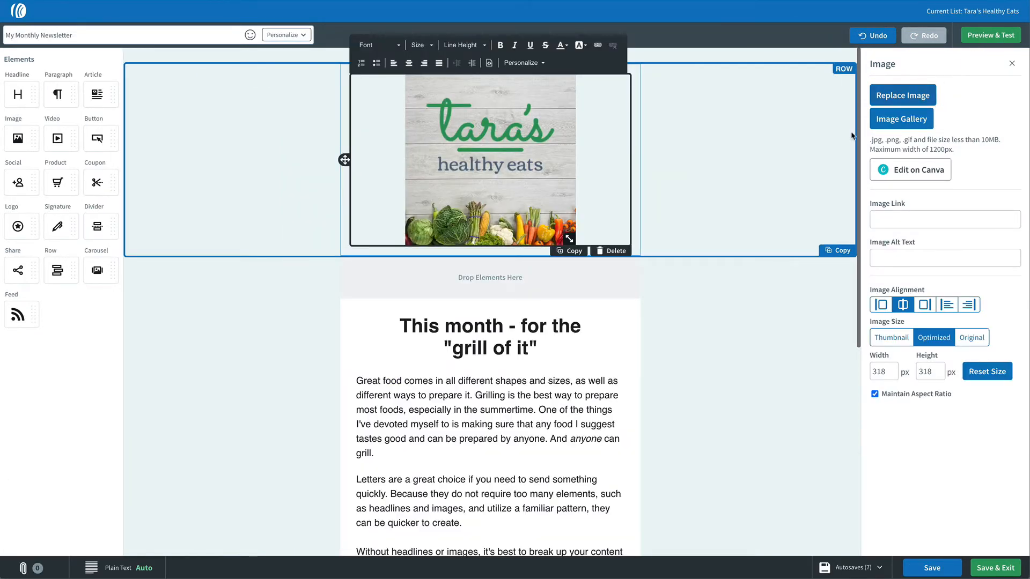
Insert an image element between the newsletter's first two body paragraphs and start a Square-format Canva design for it.
left_click_drag(859, 138, 863, 280)
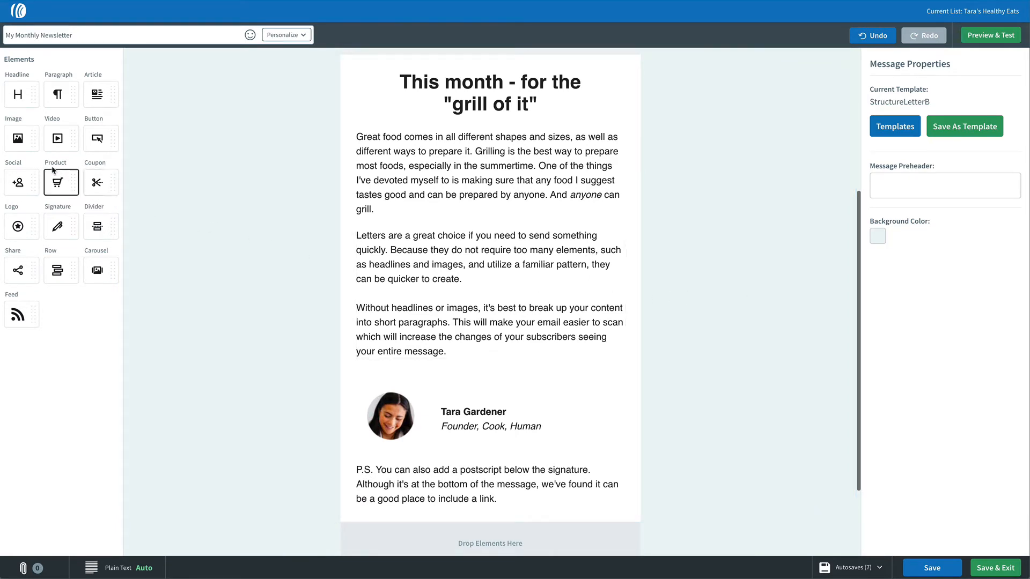
left_click_drag(29, 145, 386, 236)
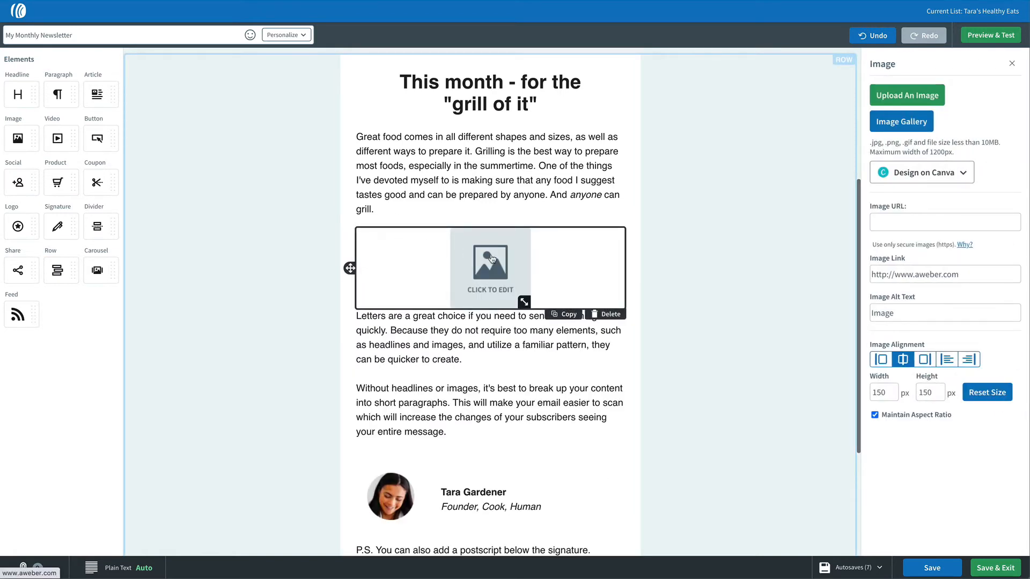
left_click(966, 172)
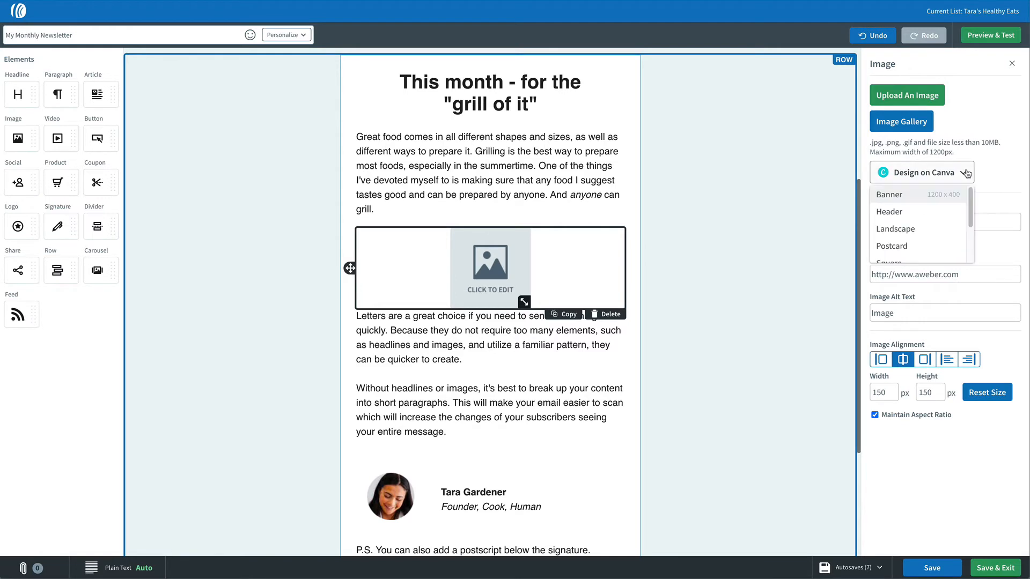
left_click_drag(972, 205, 971, 239)
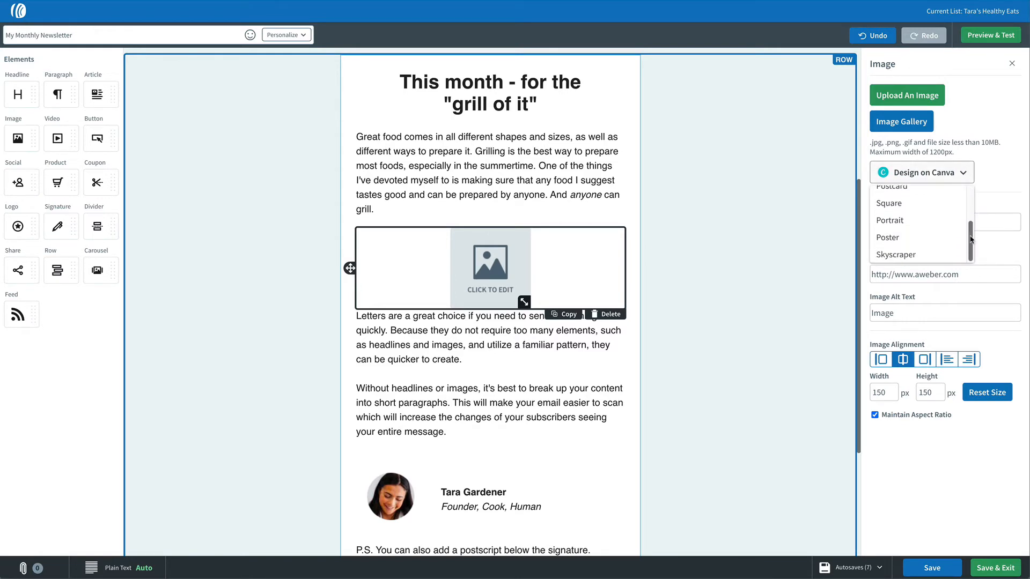
left_click(957, 208)
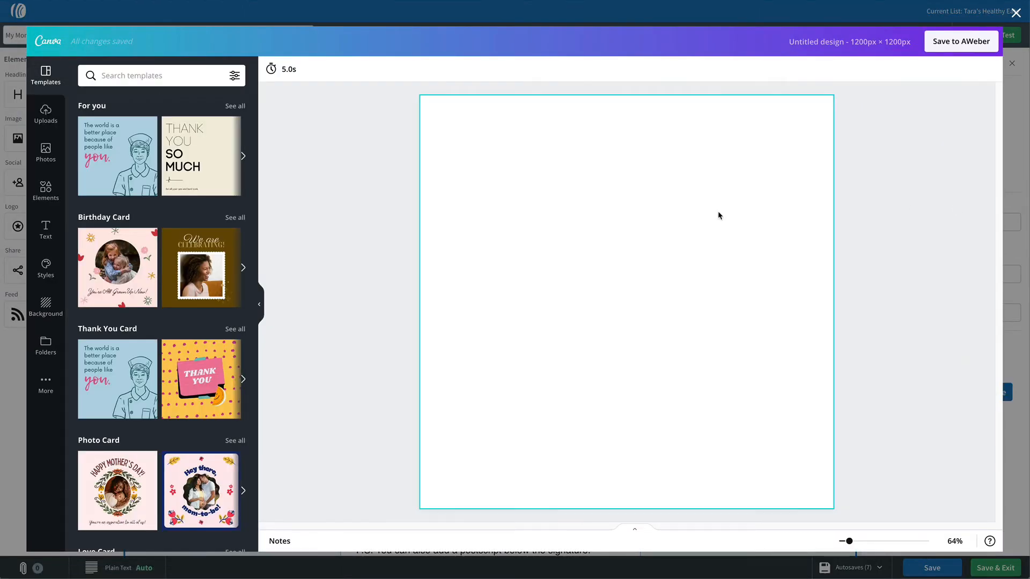
Search the photo library for "food".
left_click(46, 153)
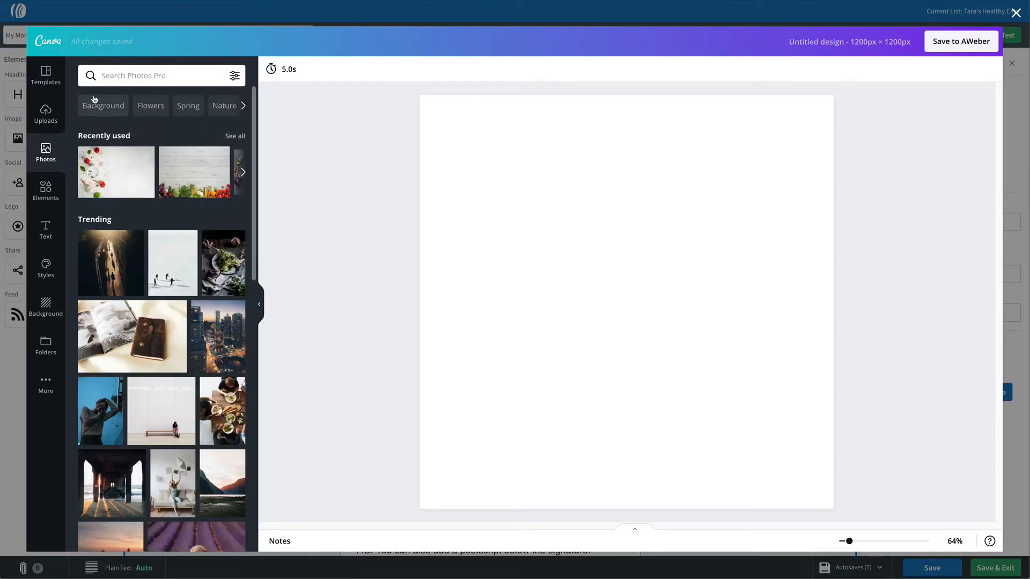
left_click(122, 75)
type("food")
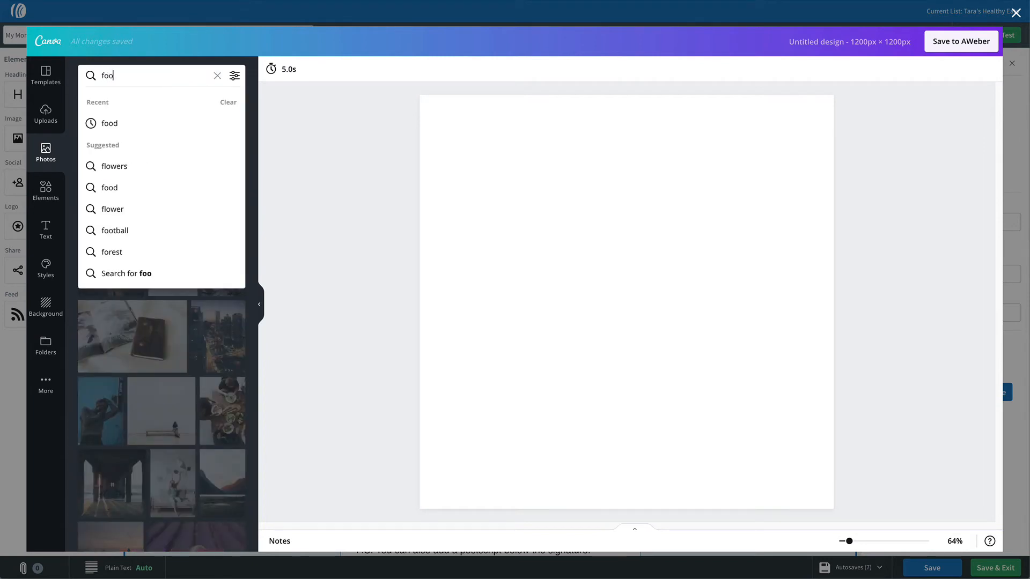
key("Return")
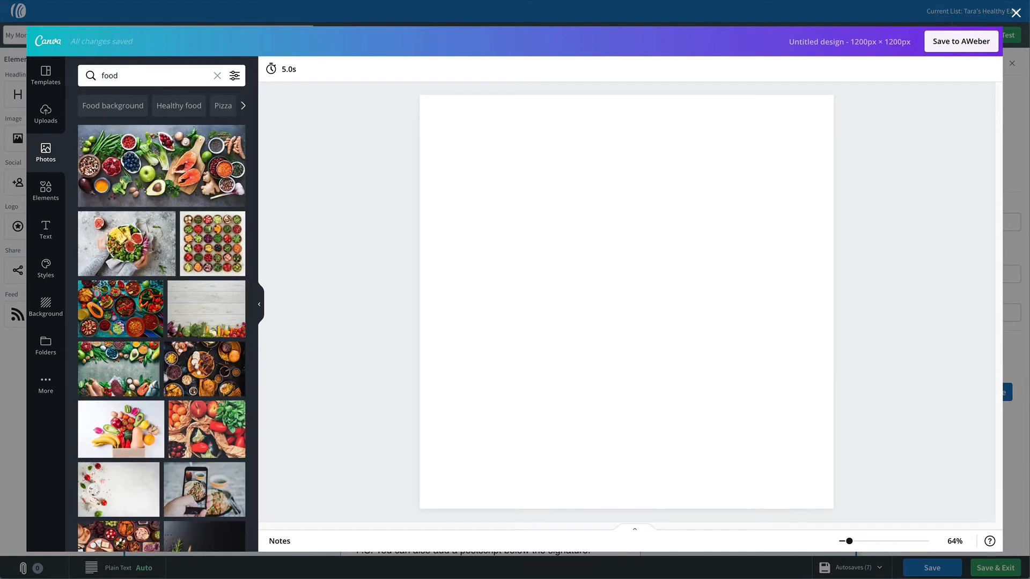
Search the photo library for "cooking" instead and add the photo of the couple preparing vegetables in a kitchen.
left_click(125, 69)
double_click(124, 68)
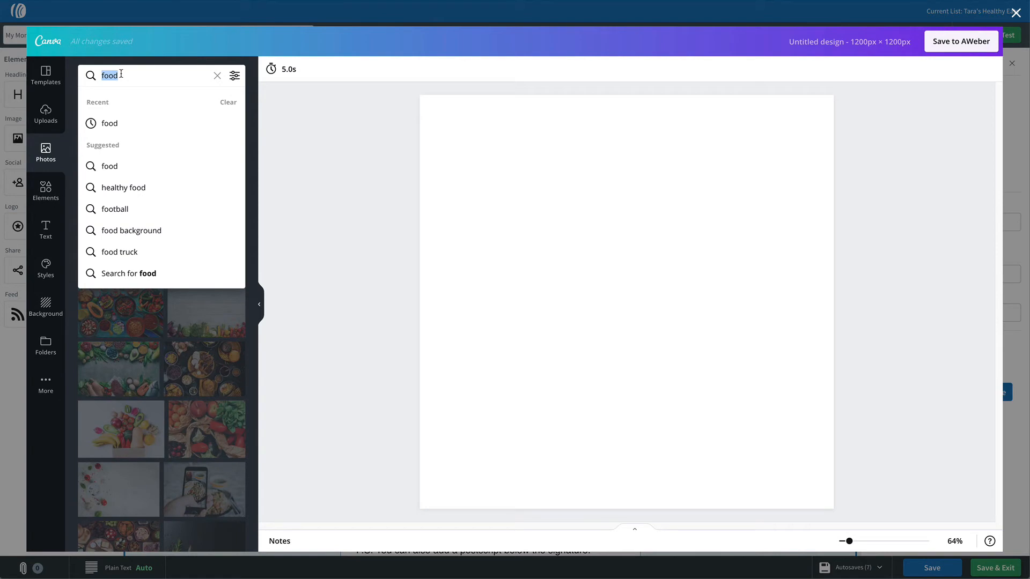
type("cooking")
key("Return")
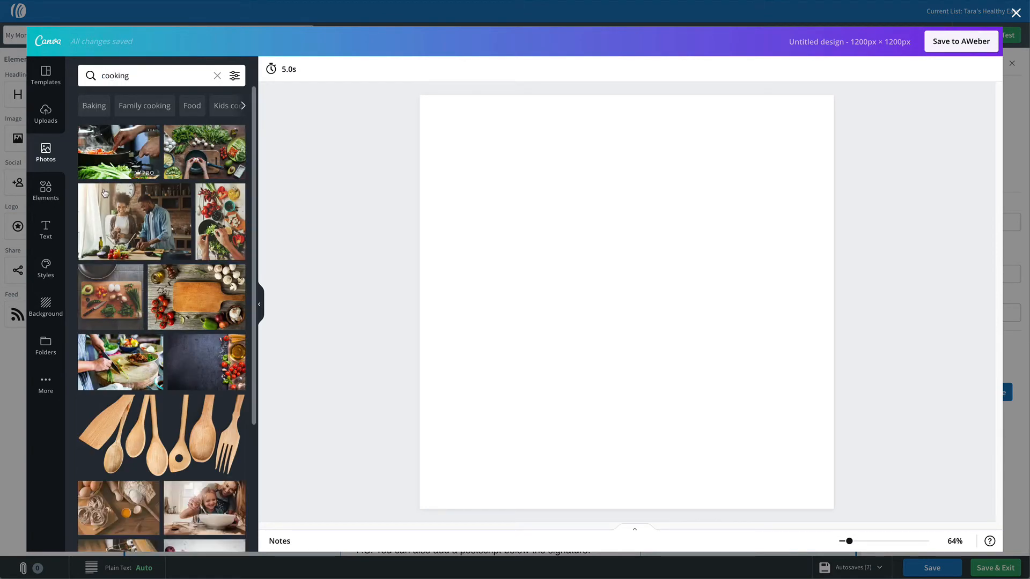
left_click(136, 221)
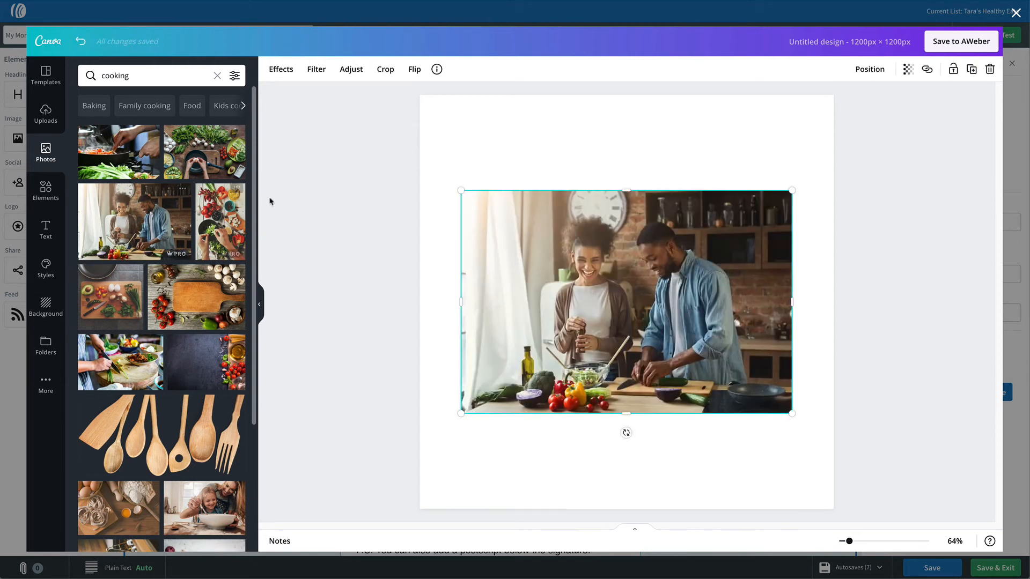
Enlarge and reposition the couple's cooking photo so it covers the whole square canvas with both people in frame.
left_click_drag(461, 190, 294, 80)
left_click_drag(464, 240, 593, 327)
left_click_drag(426, 172, 293, 101)
left_click_drag(551, 208, 553, 220)
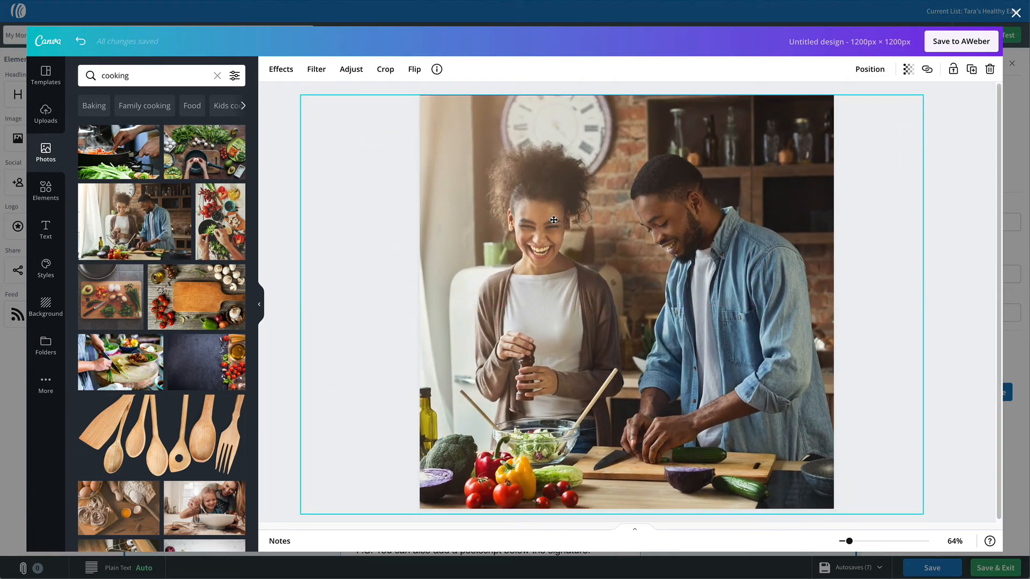
Shift the couple's cooking photo slightly to the left so both people sit centred on the square canvas.
left_click_drag(553, 220, 525, 224)
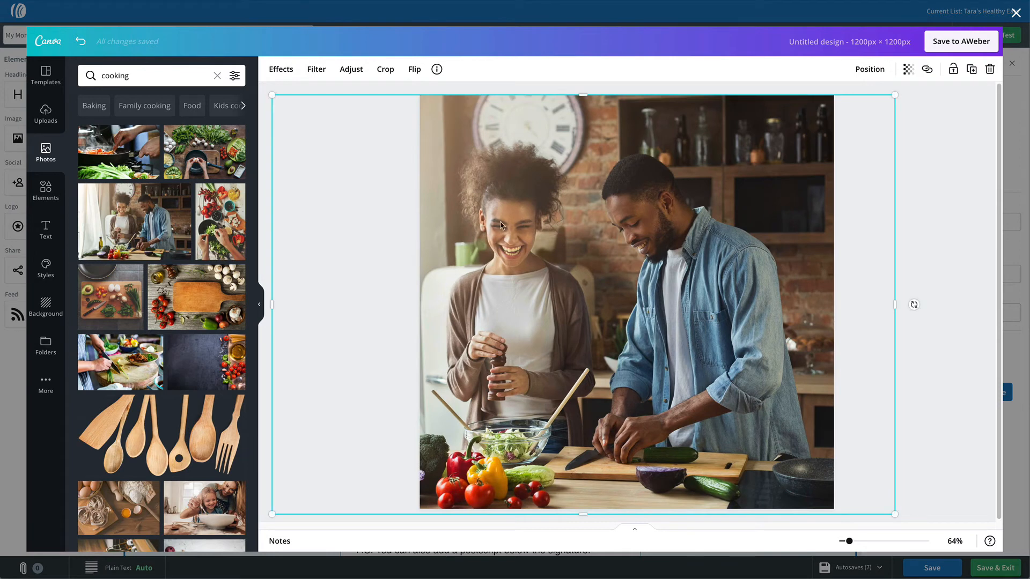
Search the graphic elements for "happy" and add the yellow open-mouthed smiley with pink cheeks to the design.
left_click(56, 200)
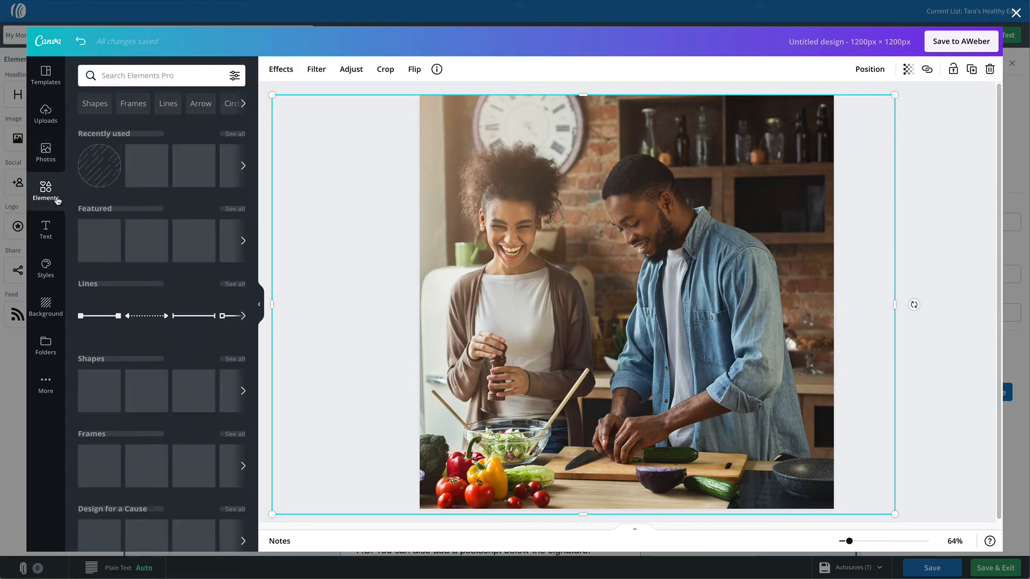
left_click(118, 76)
type("hj")
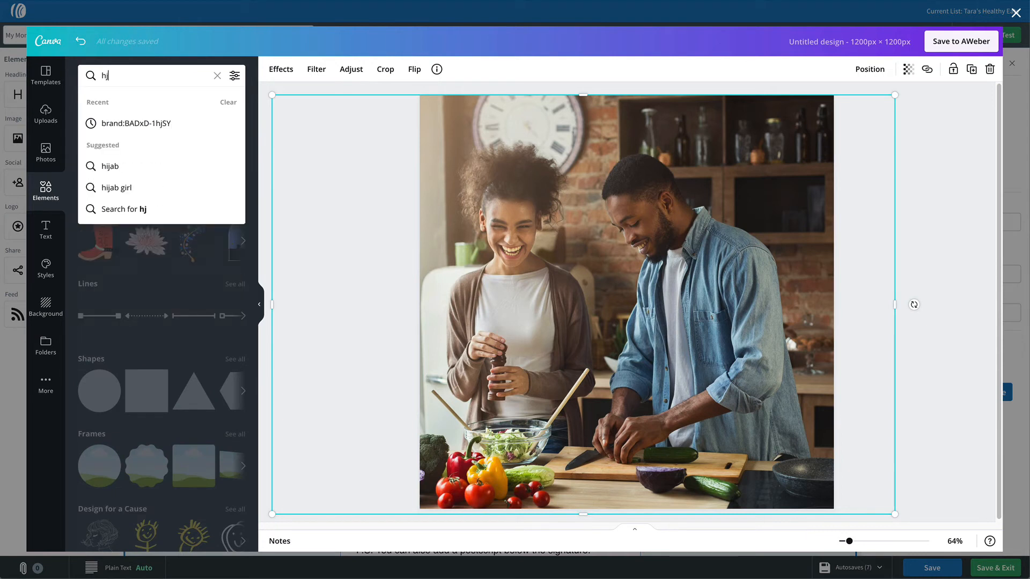
key("BackSpace")
key("BackSpace")
type("happy")
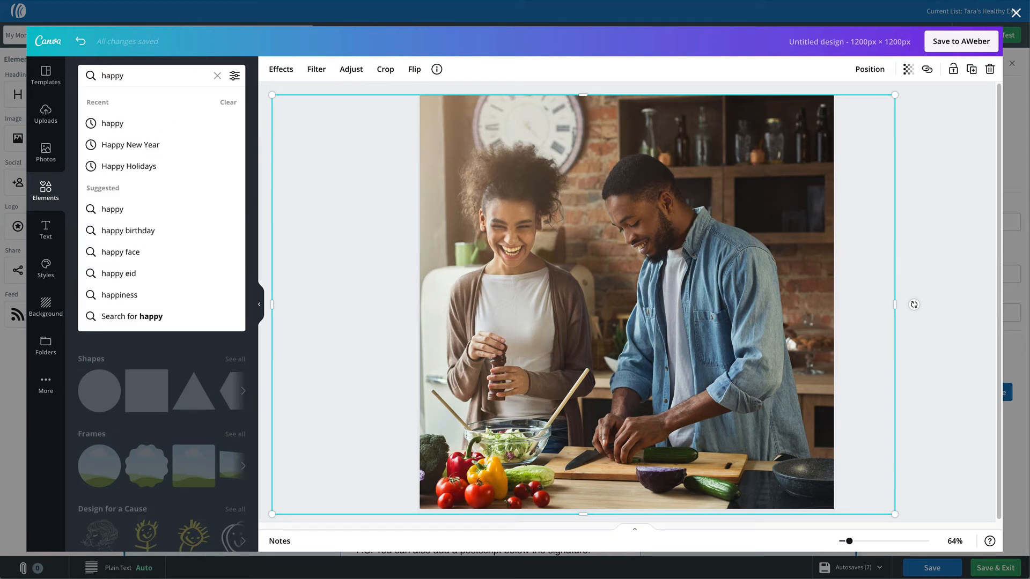
key("Return")
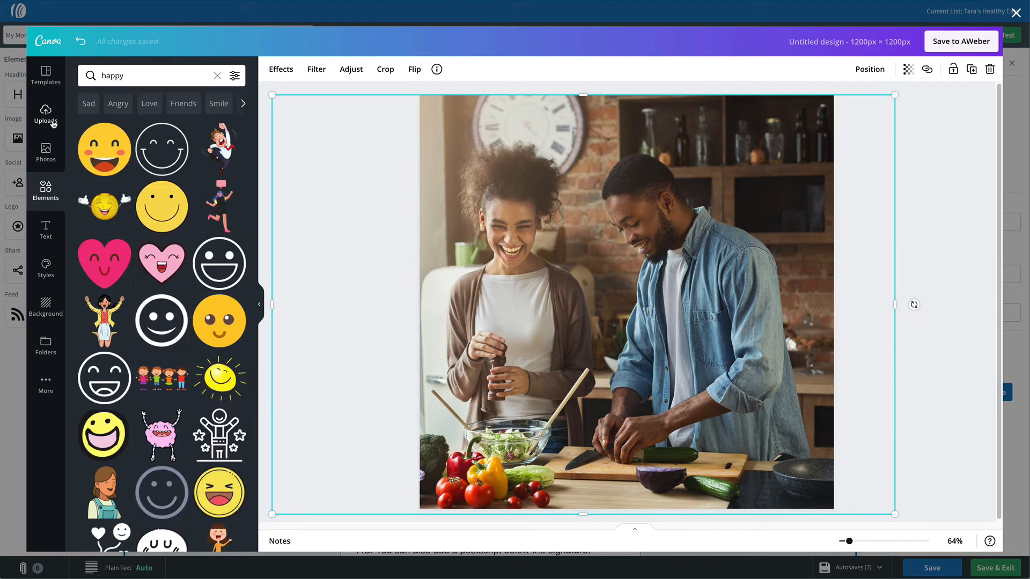
left_click(104, 150)
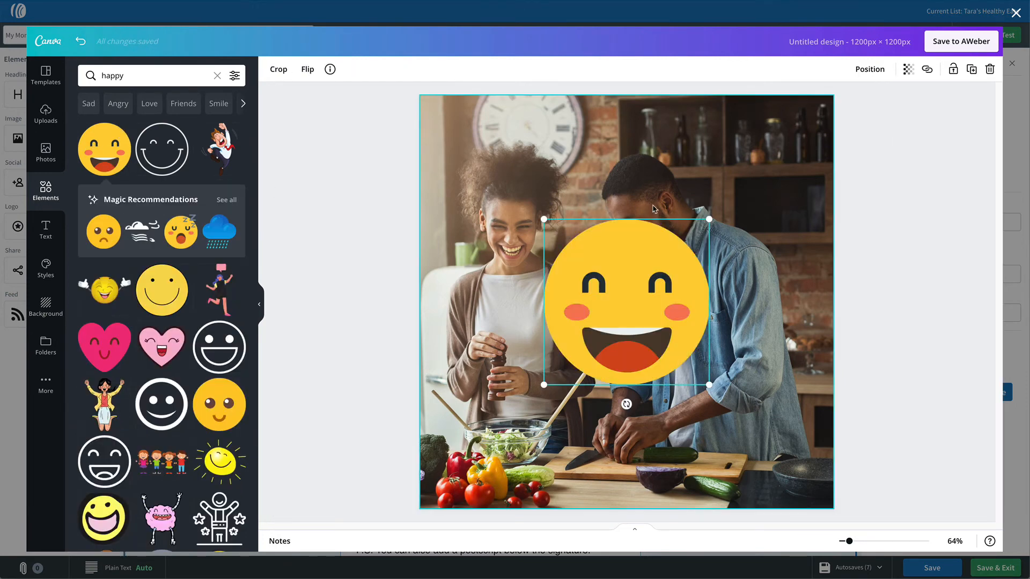
Shrink the smiley, place it in the photo's upper-right corner and tilt it clockwise.
left_click_drag(709, 219, 645, 285)
left_click_drag(617, 335, 796, 159)
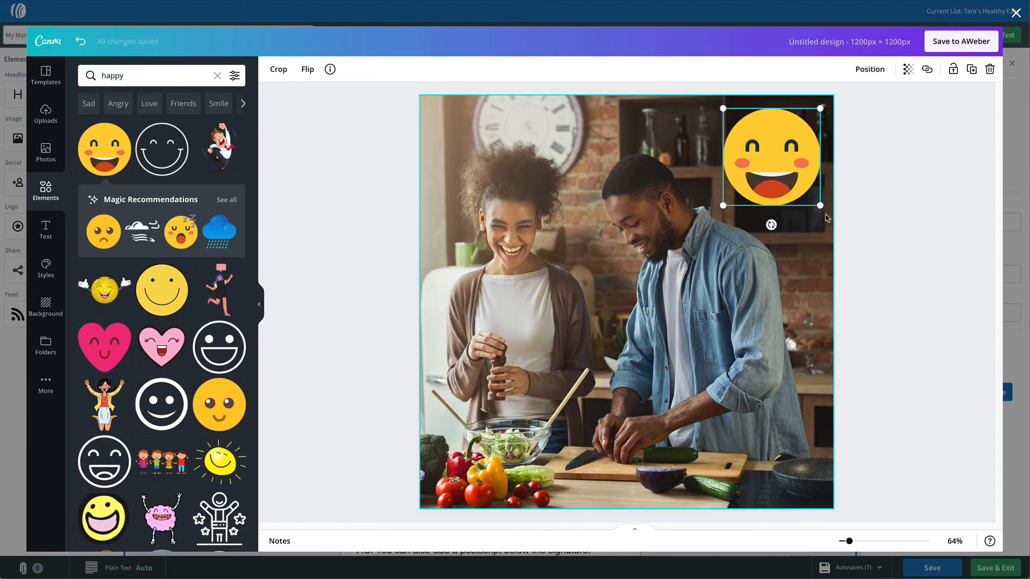
mouse_move(771, 224)
left_mouse_down()
mouse_move(800, 223)
mouse_move(749, 243)
mouse_move(771, 244)
left_mouse_up()
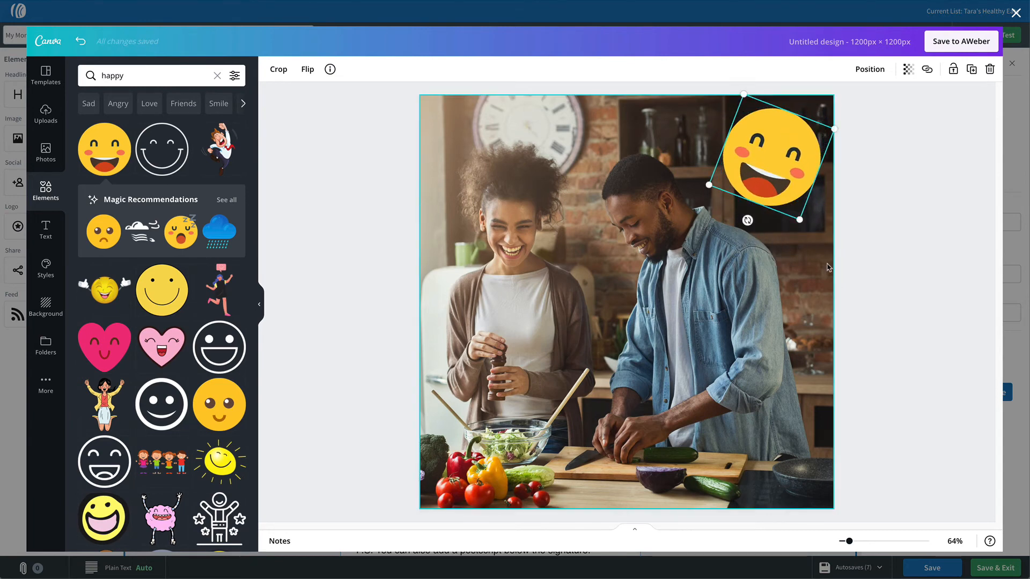
left_click(882, 272)
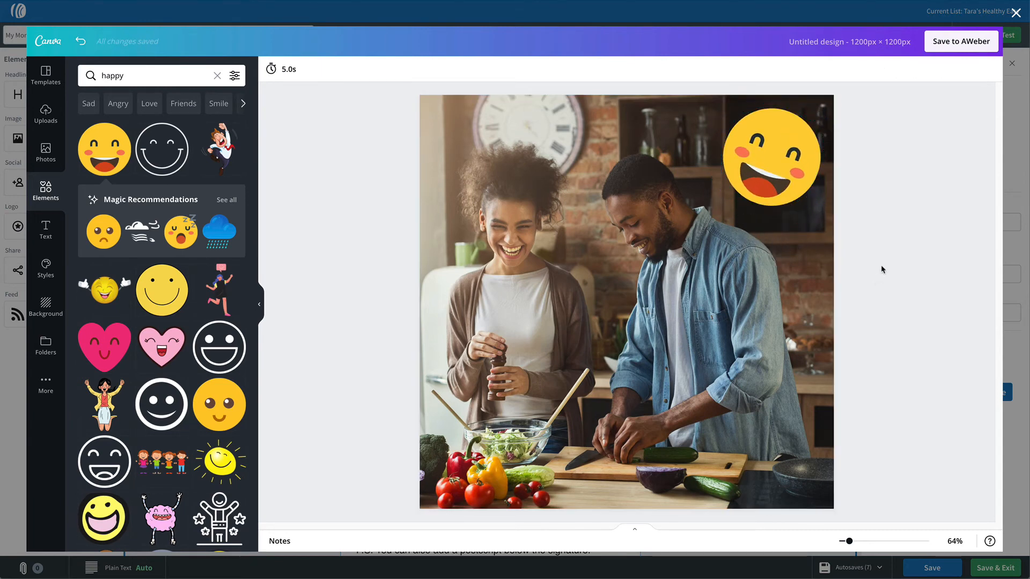
Save the design to AWeber and shrink the inserted newsletter image to 308 x 308 px.
left_click(964, 47)
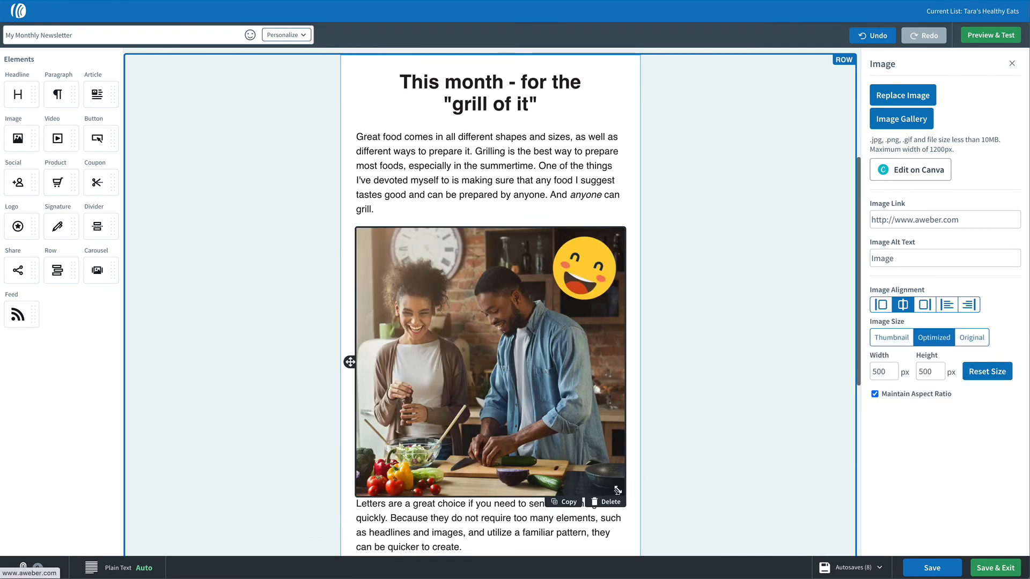
left_click_drag(618, 489, 506, 391)
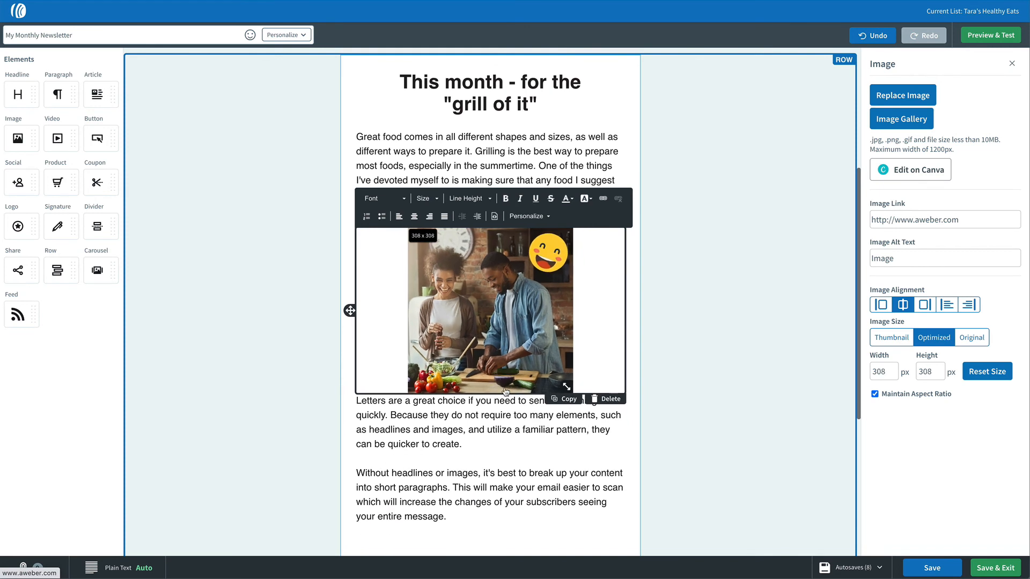
left_click(721, 343)
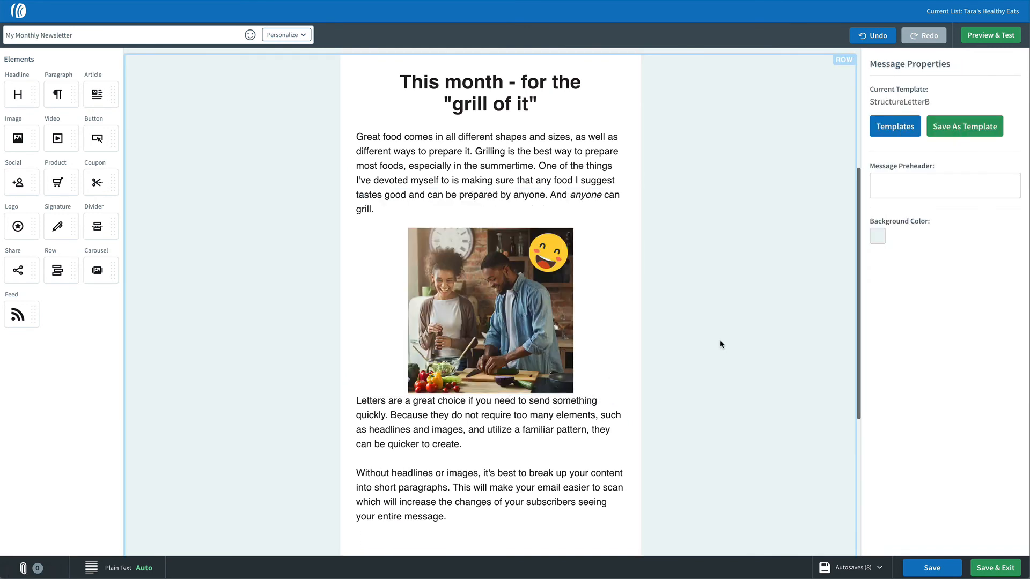